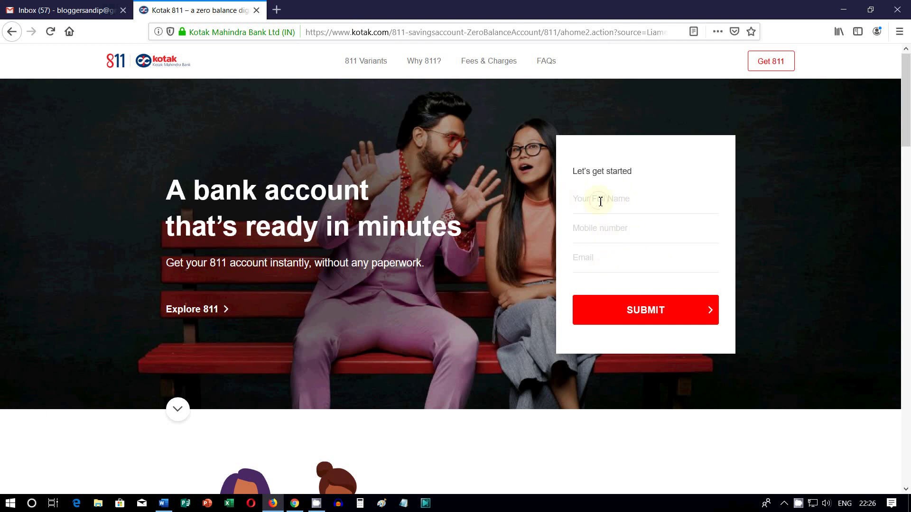
# - Submit your full name, mobile number and e-mail, and verify the SMS code without saving it in Firefox
pyautogui.click(600, 201)
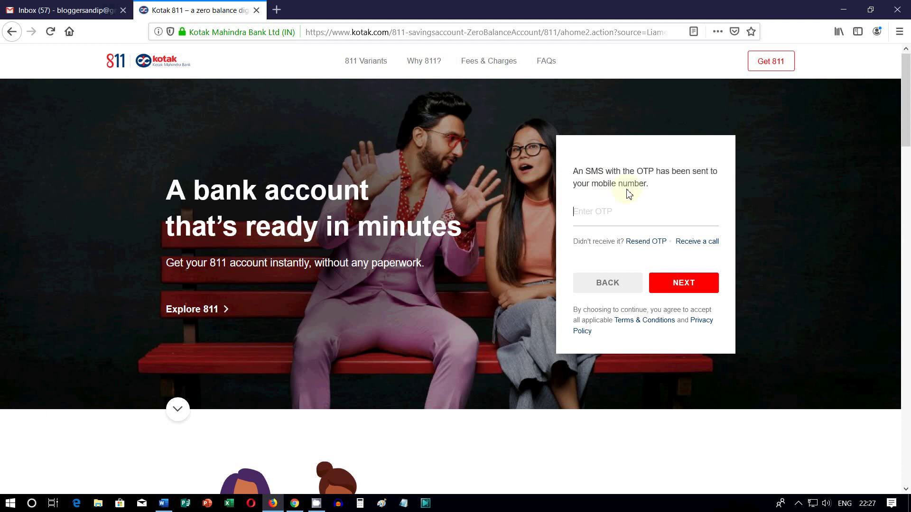
pyautogui.click(601, 221)
pyautogui.click(692, 282)
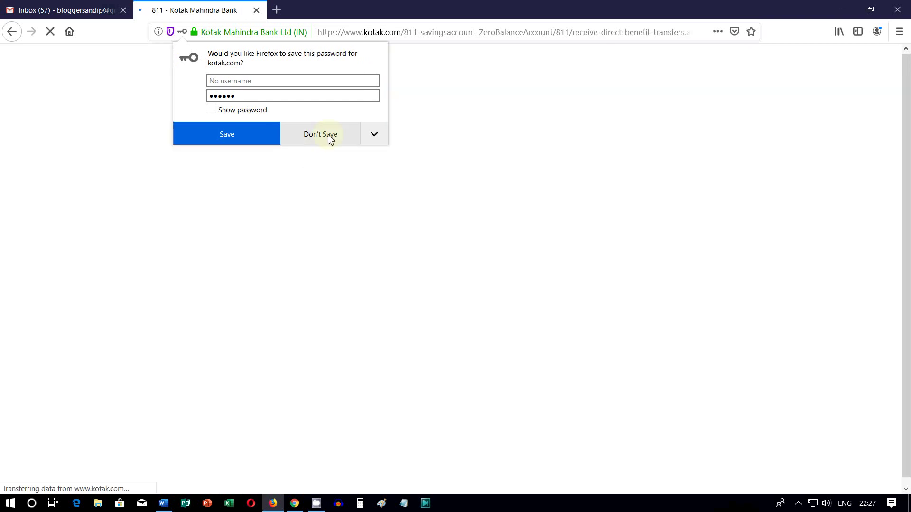
pyautogui.click(319, 138)
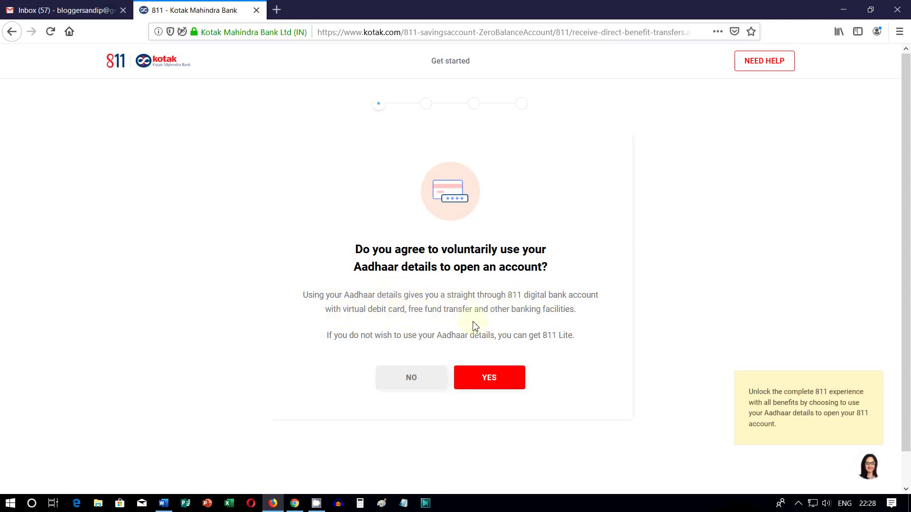
# - Agree to use Aadhaar details, enter the PAN and Aadhaar number, and accept the Terms & Conditions
pyautogui.moveTo(572, 336); pyautogui.dragTo(300, 341)
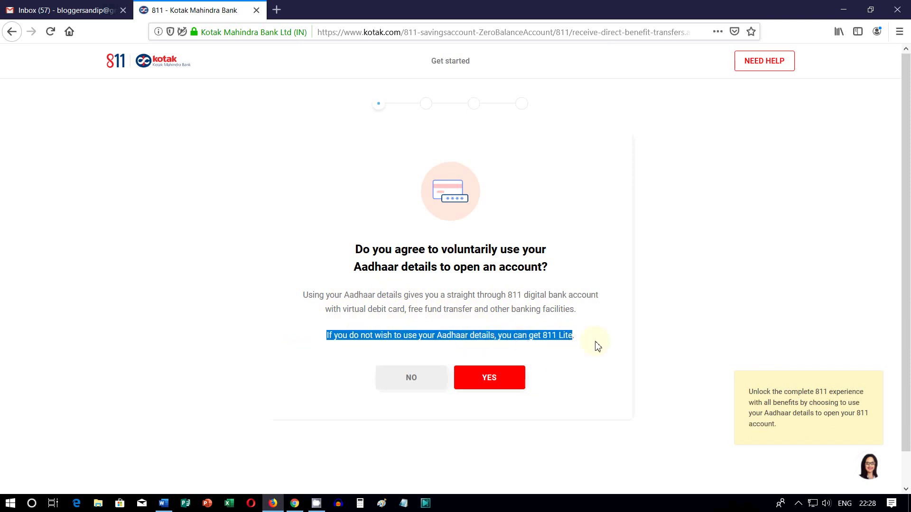
pyautogui.click(495, 384)
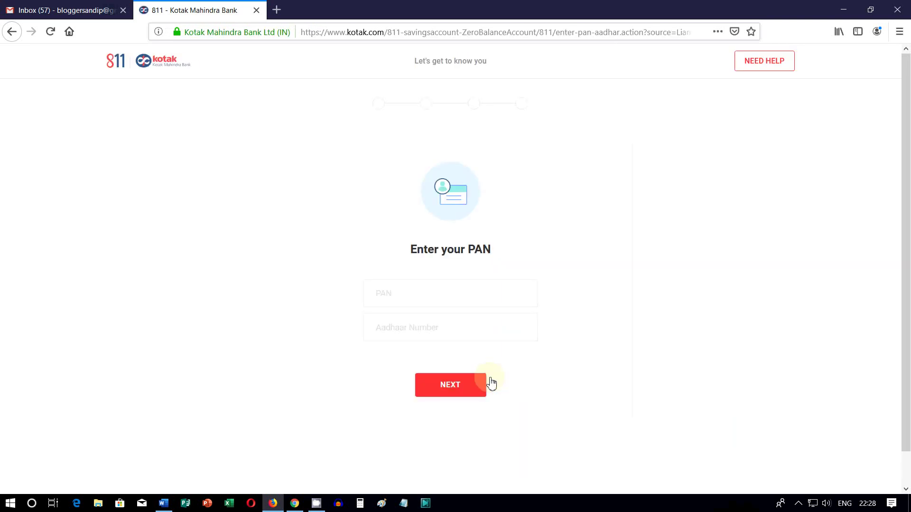
pyautogui.click(432, 297)
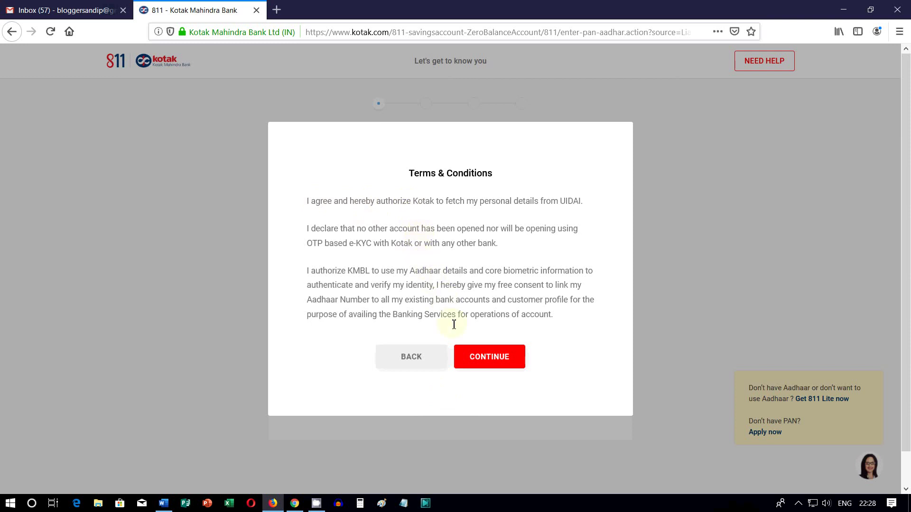
pyautogui.click(489, 357)
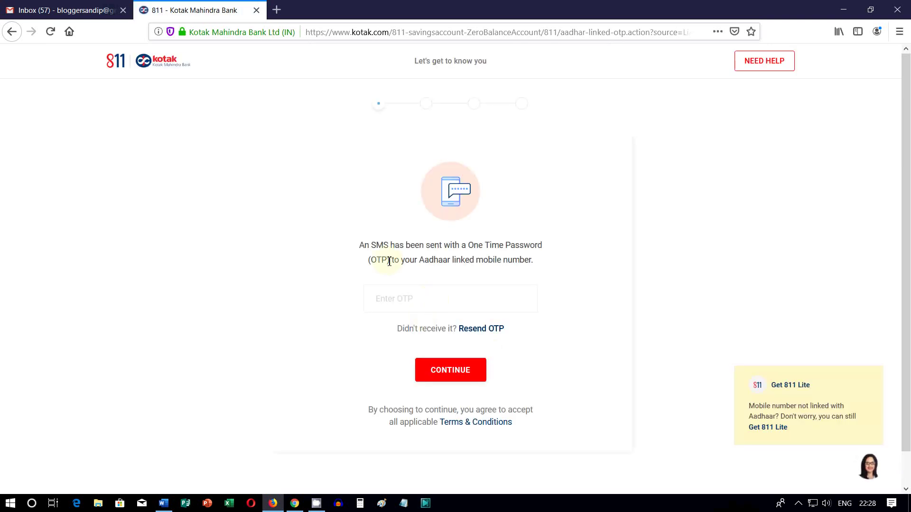
# - Enter the code sent to the Aadhaar-linked mobile and submit it
pyautogui.moveTo(361, 246); pyautogui.dragTo(537, 266)
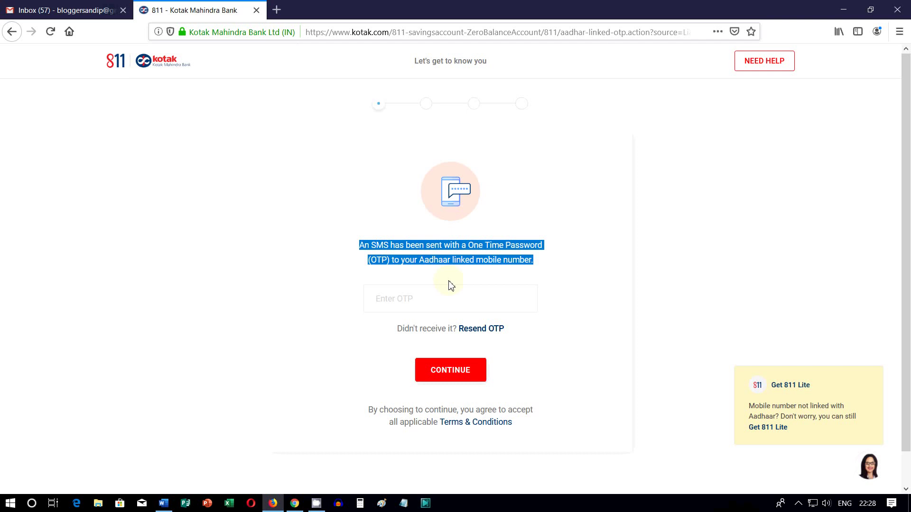
pyautogui.click(439, 298)
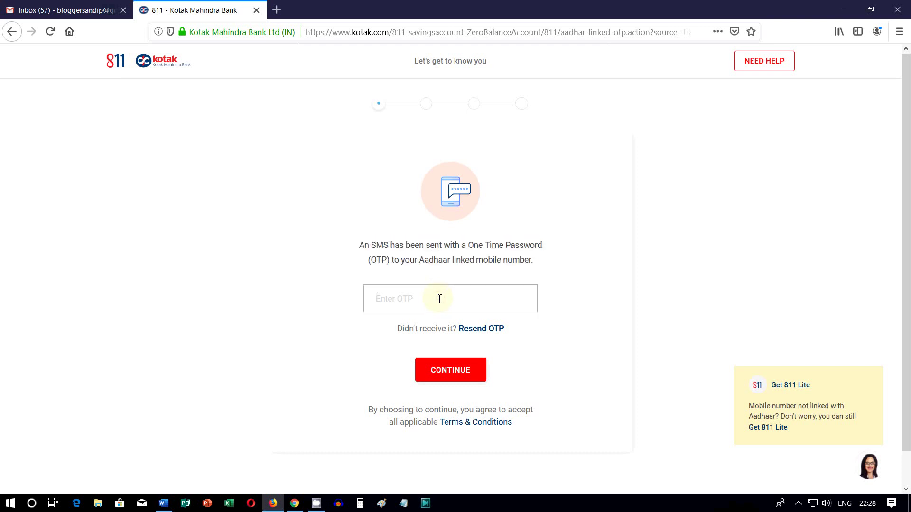
pyautogui.click(444, 372)
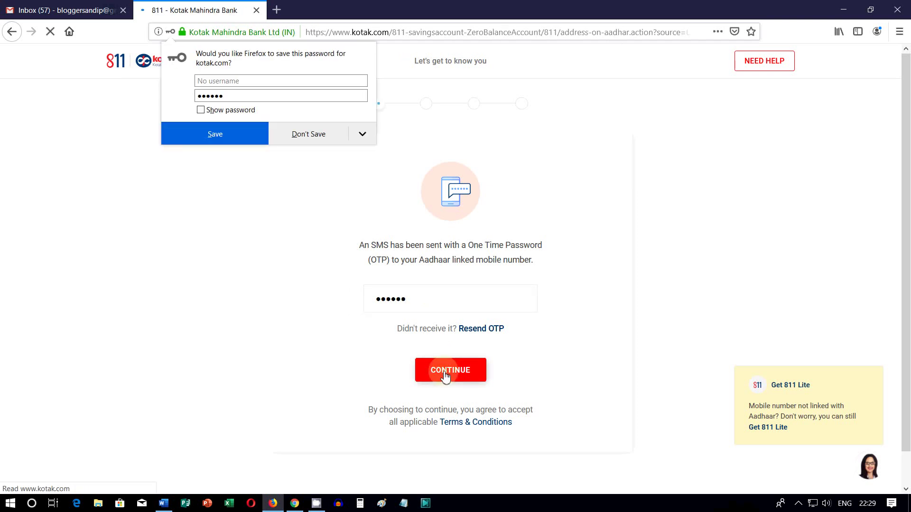
# - Accept the Aadhaar address for communication, set occupation to Self Employed, and enter the father's name
pyautogui.click(319, 136)
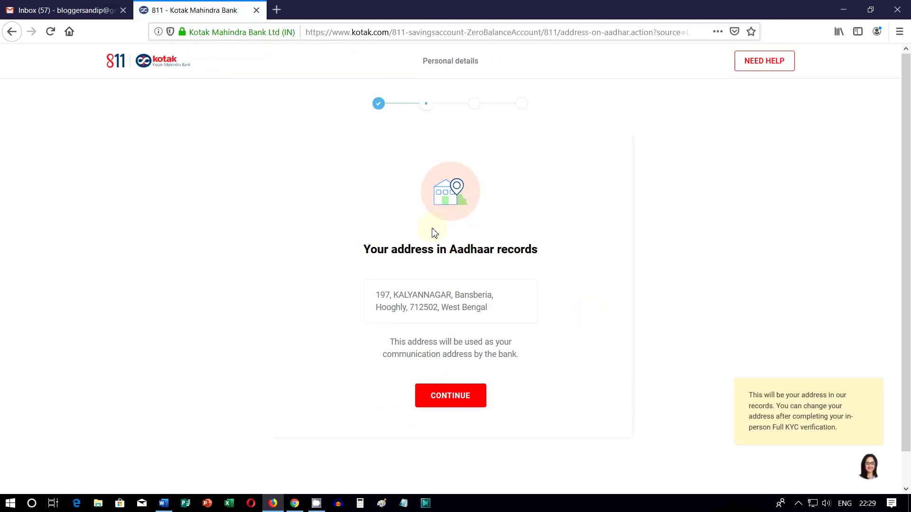
pyautogui.click(450, 398)
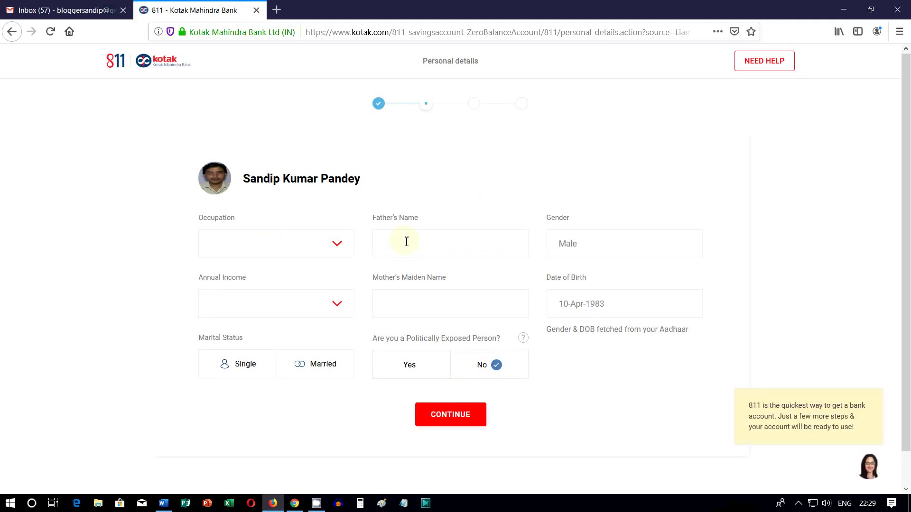
pyautogui.click(290, 243)
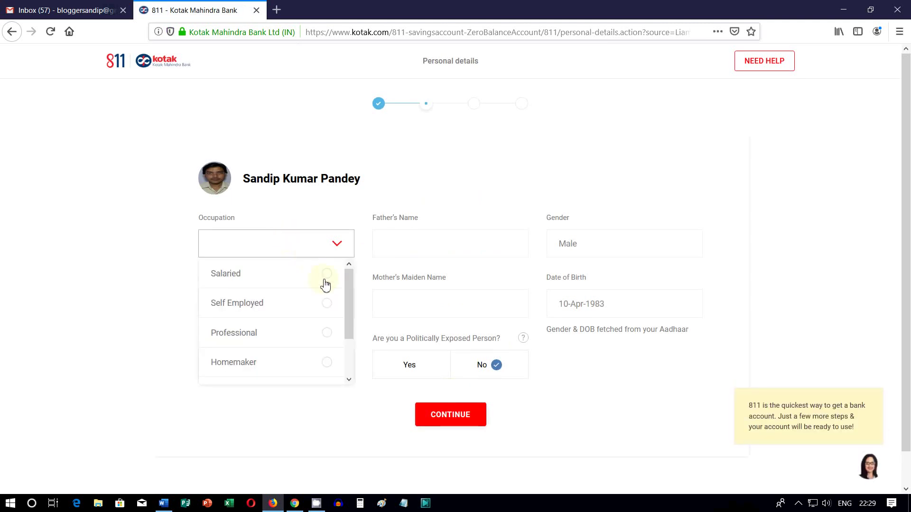
pyautogui.click(328, 308)
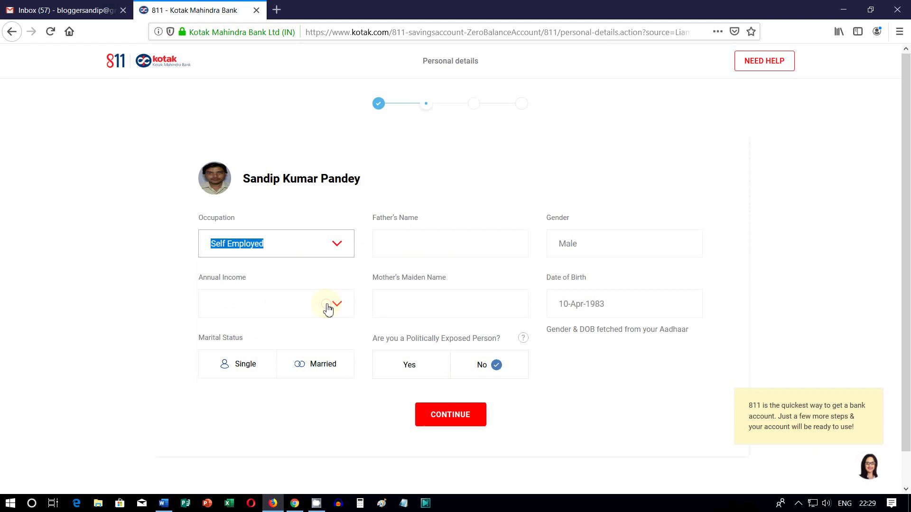
pyautogui.click(425, 245)
pyautogui.write('R')
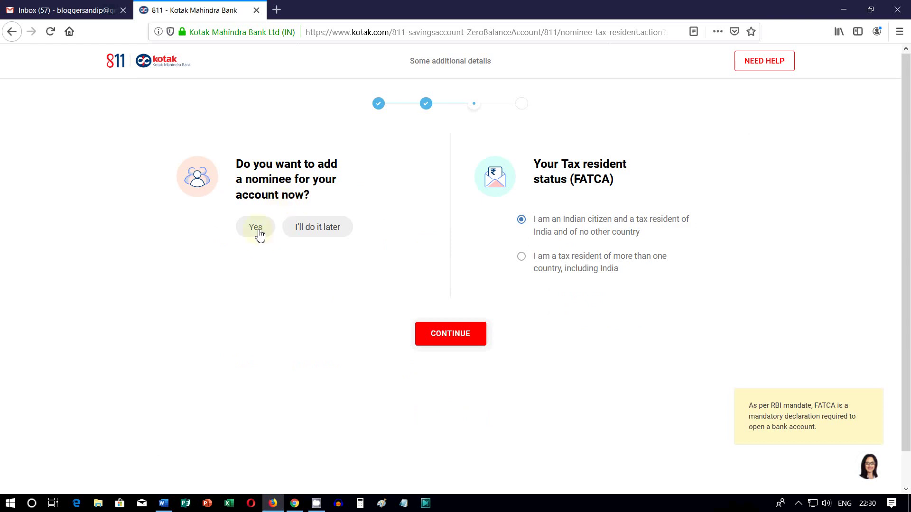
# - Add a nominee at your communication address, accept the nominee terms, and keep Indian-only tax residency
pyautogui.click(256, 229)
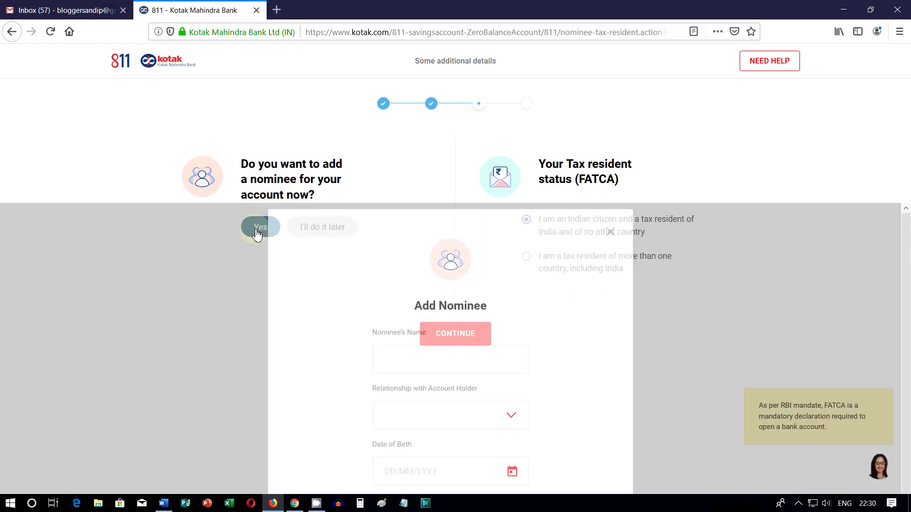
pyautogui.click(419, 203)
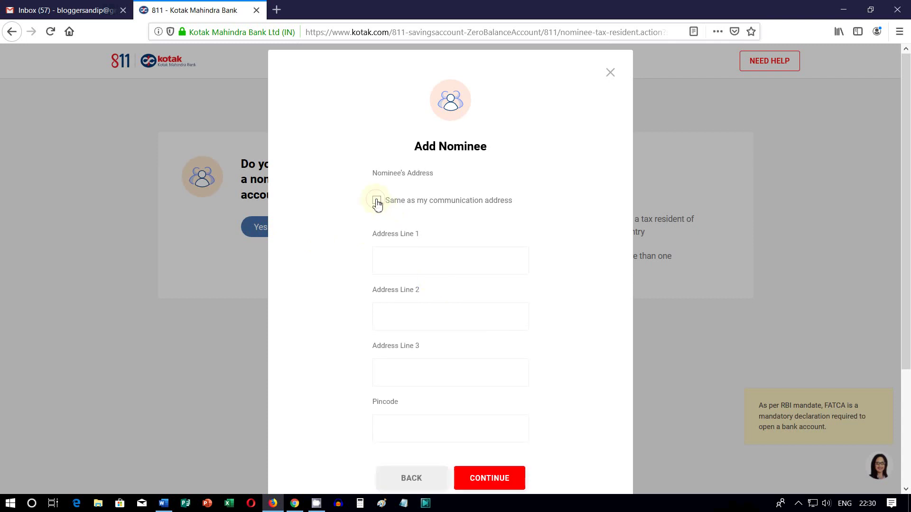
pyautogui.click(377, 201)
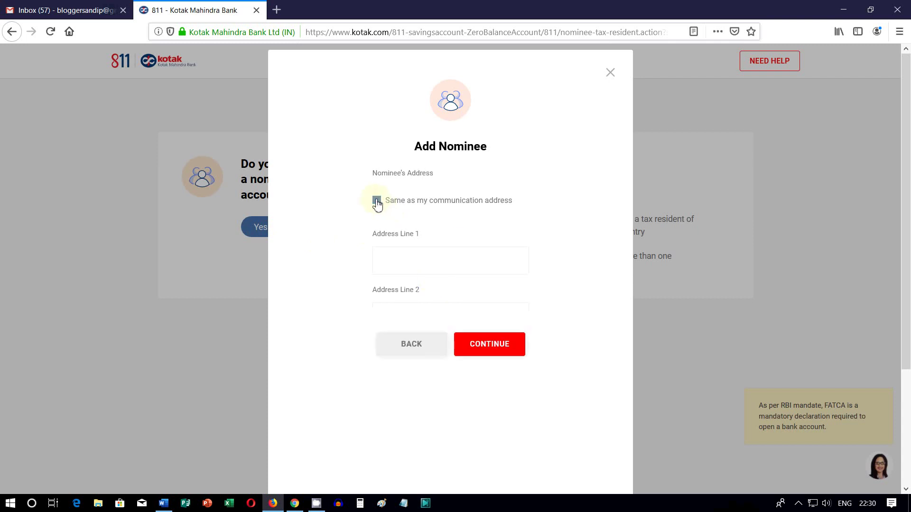
pyautogui.click(377, 201)
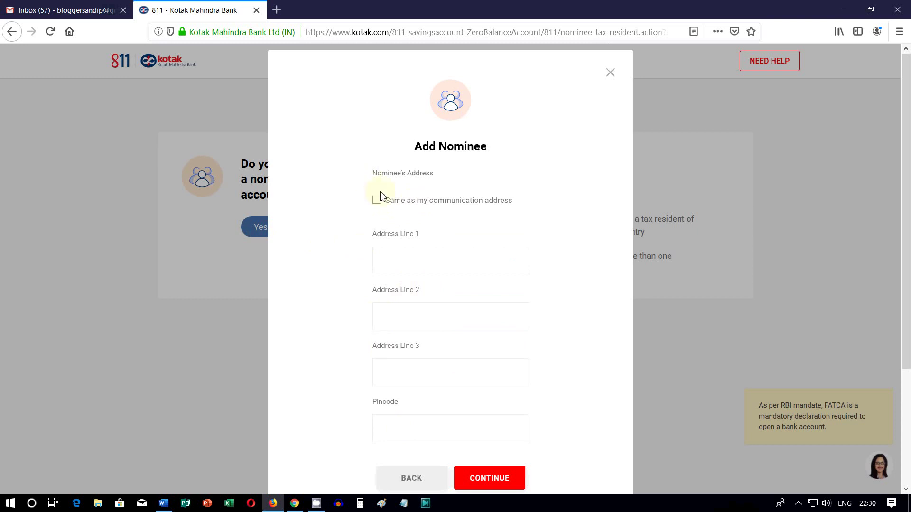
pyautogui.click(378, 203)
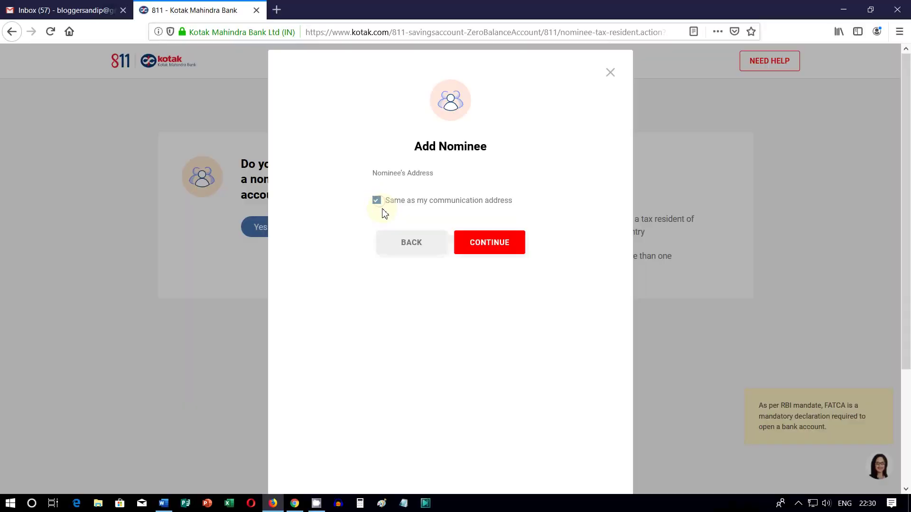
pyautogui.click(488, 247)
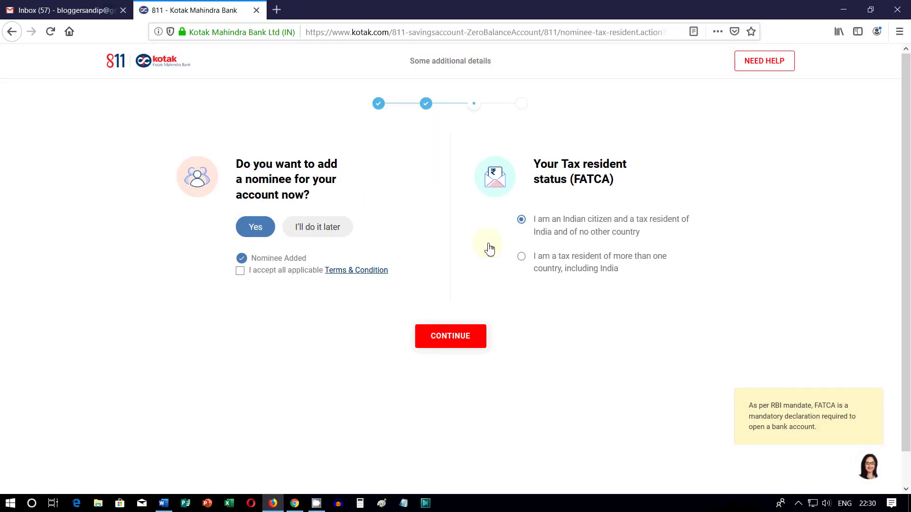
pyautogui.click(241, 272)
pyautogui.click(450, 338)
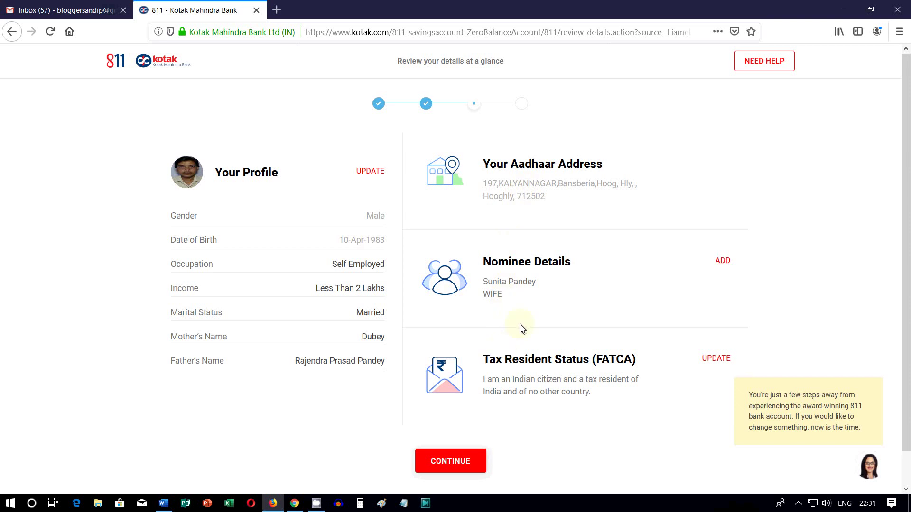
# - Confirm the reviewed details and accept the declarations to open KYC appointment booking
pyautogui.click(453, 462)
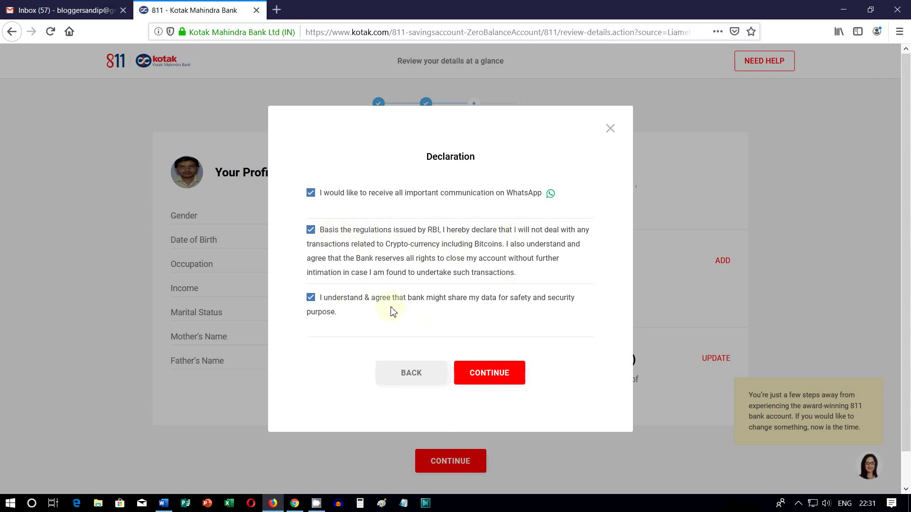
pyautogui.click(496, 374)
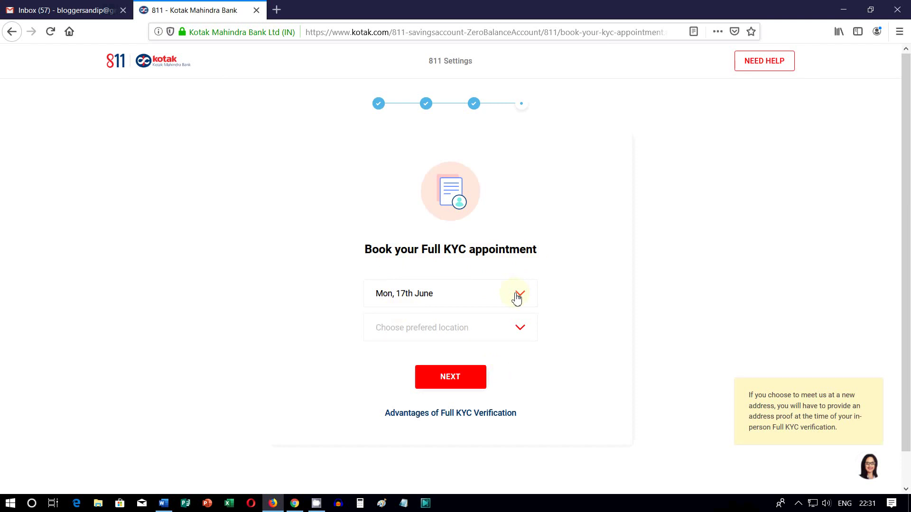
# - Set the KYC meeting location to a new address and enter it, dismissing the unserviceable-address warning
pyautogui.click(522, 335)
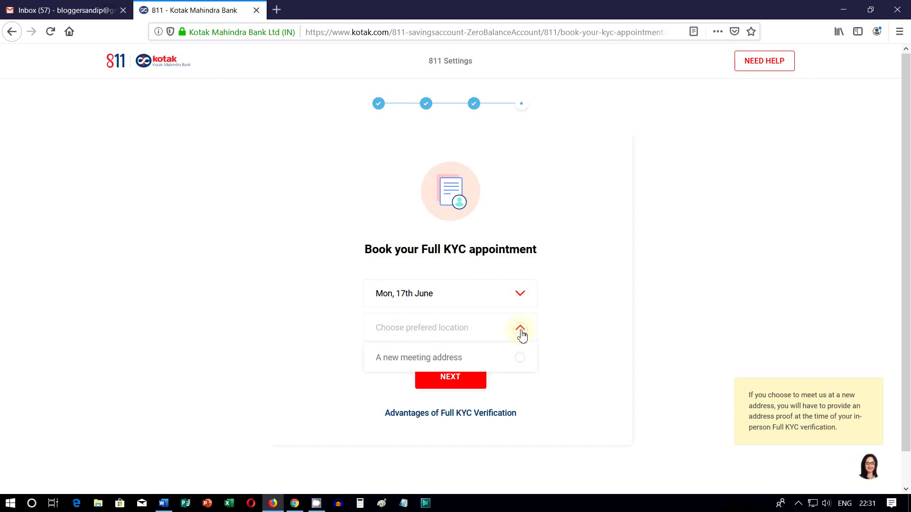
pyautogui.click(522, 360)
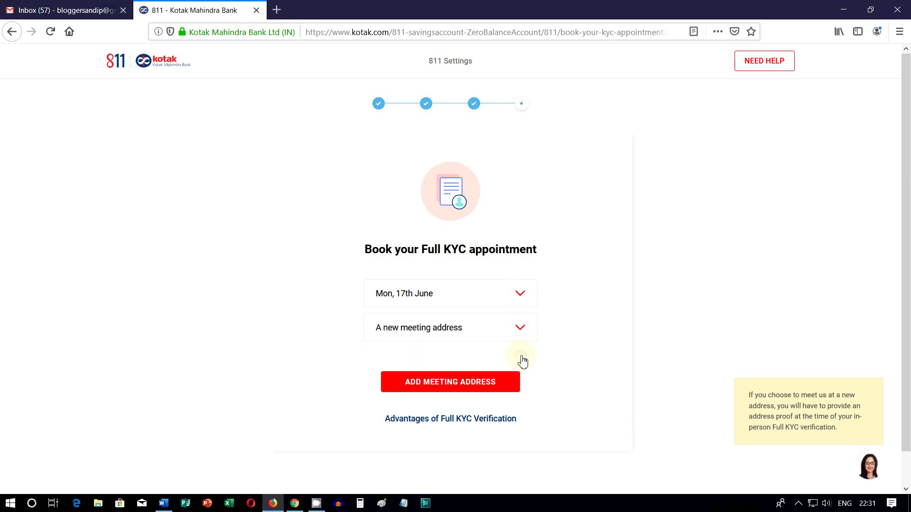
pyautogui.click(454, 384)
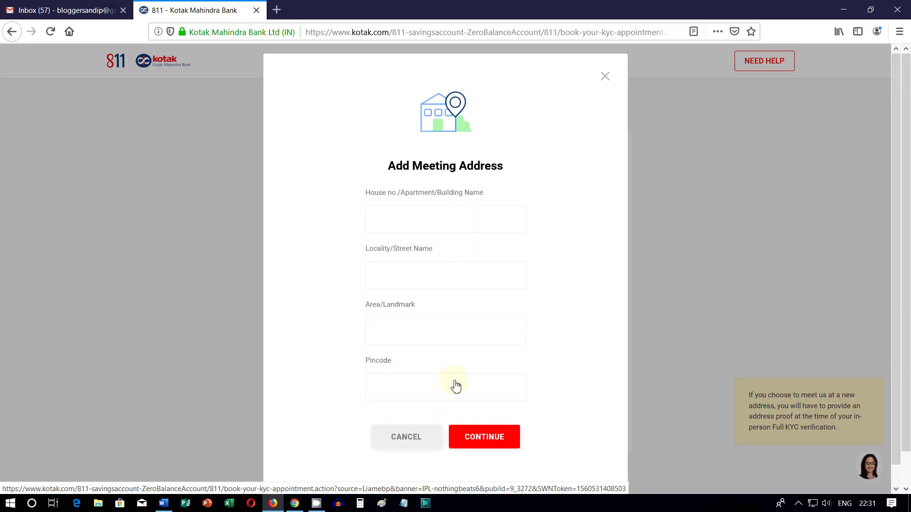
pyautogui.click(449, 223)
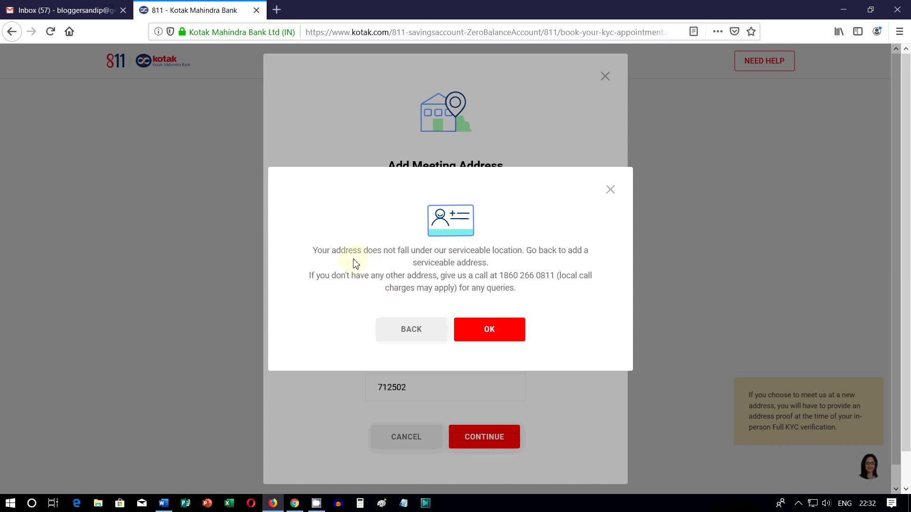
pyautogui.click(491, 333)
pyautogui.click(611, 190)
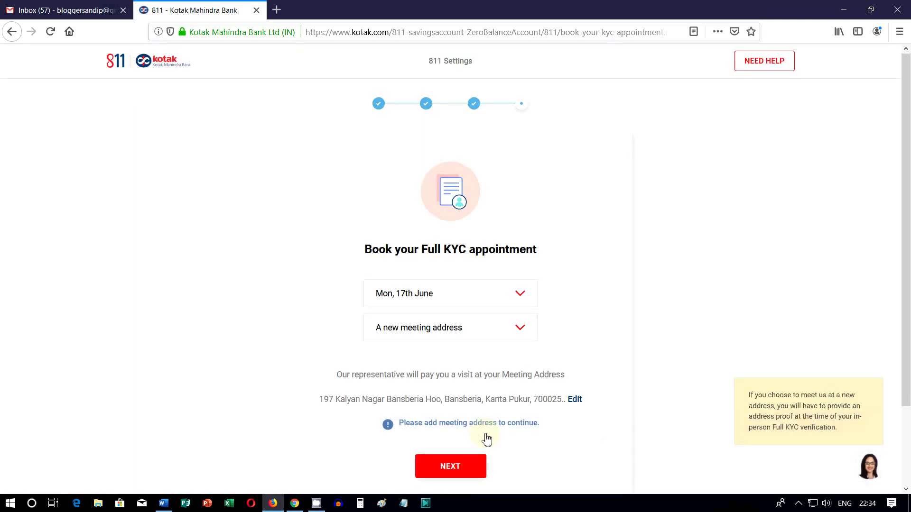
# - Complete the appointment booking and consent to the free credit score check
pyautogui.click(458, 466)
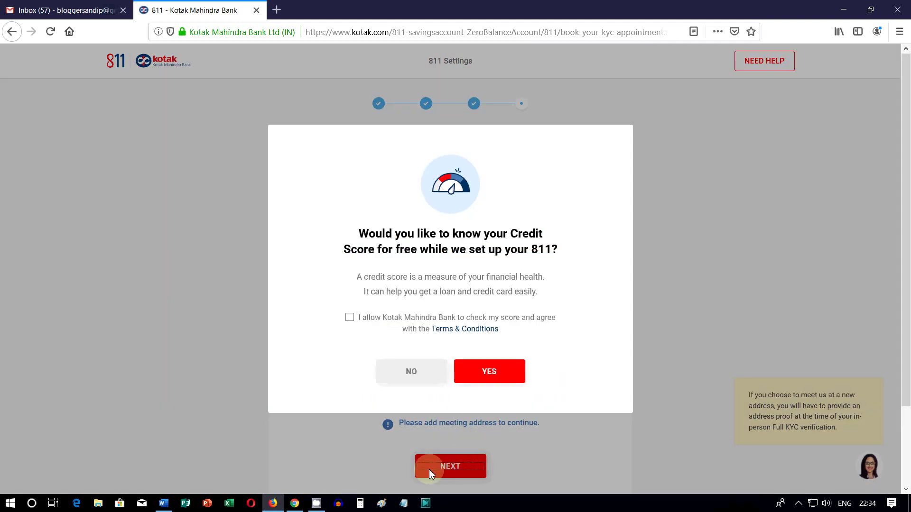
pyautogui.click(351, 317)
pyautogui.click(504, 374)
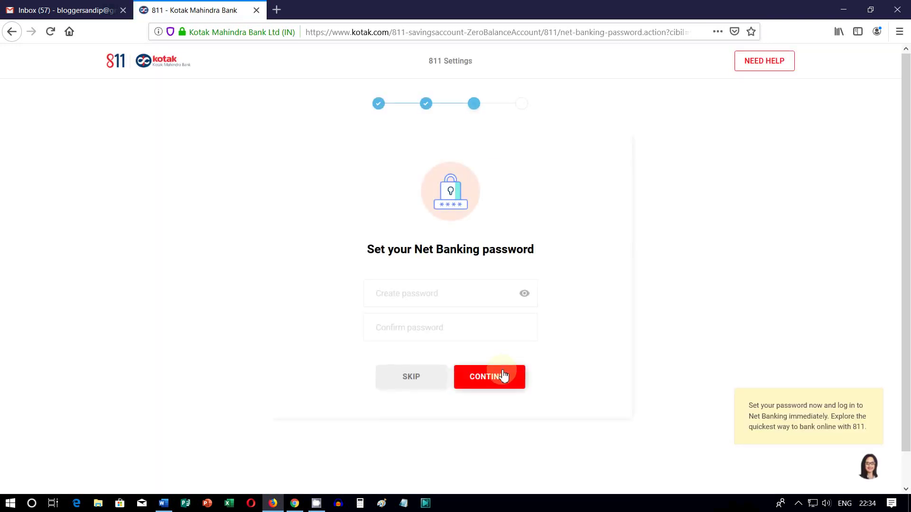
# - Enter a new Net Banking password in both fields and submit it
pyautogui.click(439, 294)
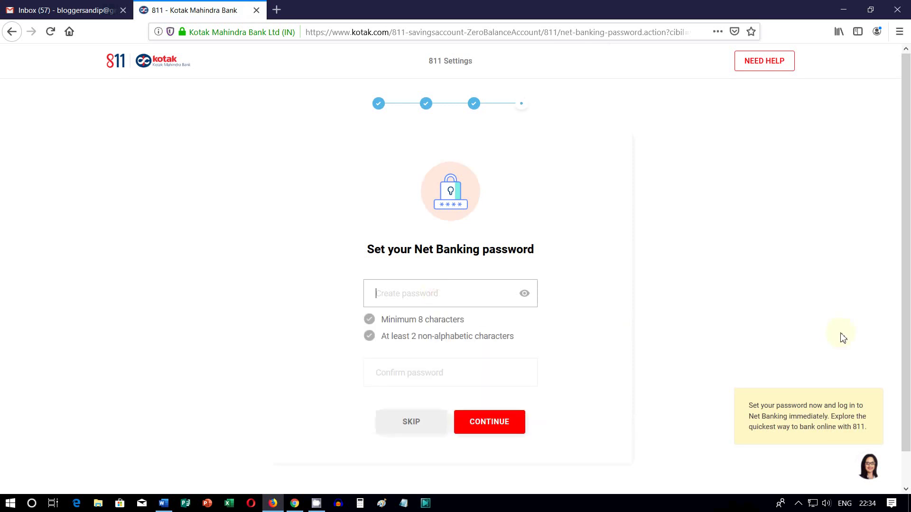
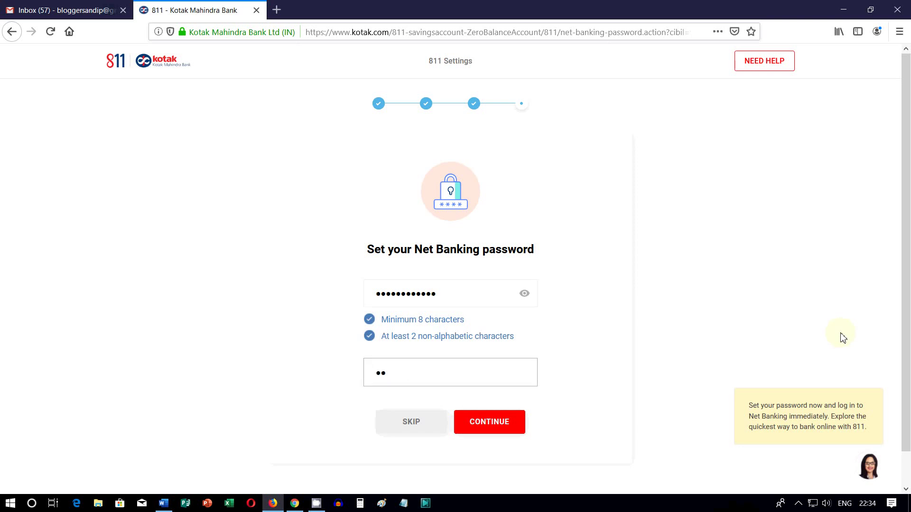
pyautogui.click(488, 427)
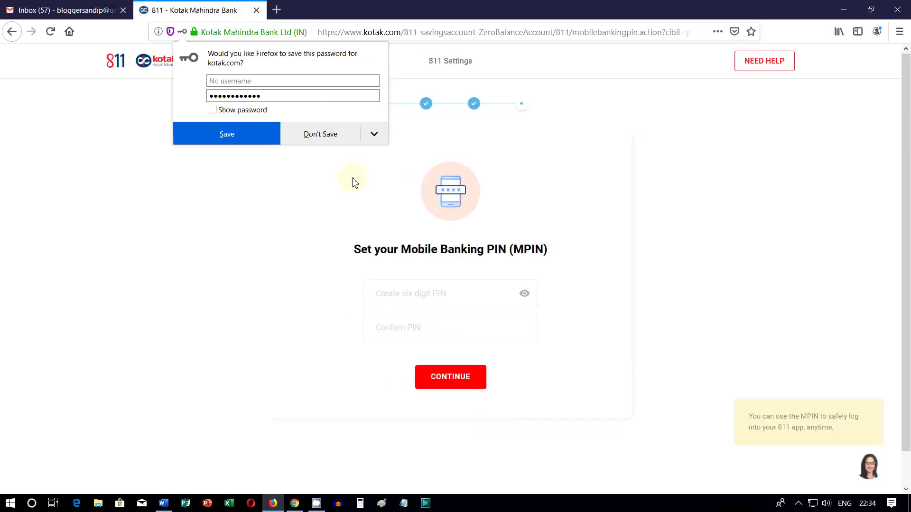
# - Set and confirm a six-digit Mobile Banking PIN without saving it in Firefox
pyautogui.click(326, 140)
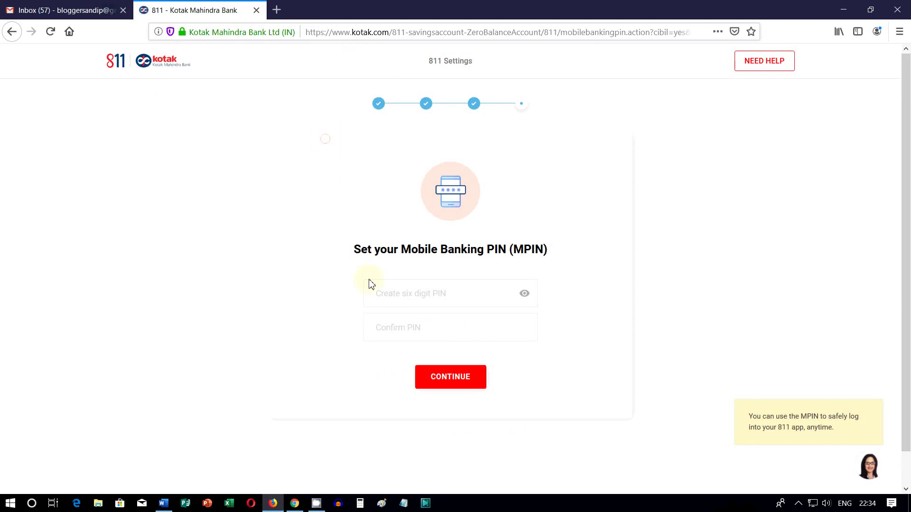
pyautogui.click(436, 295)
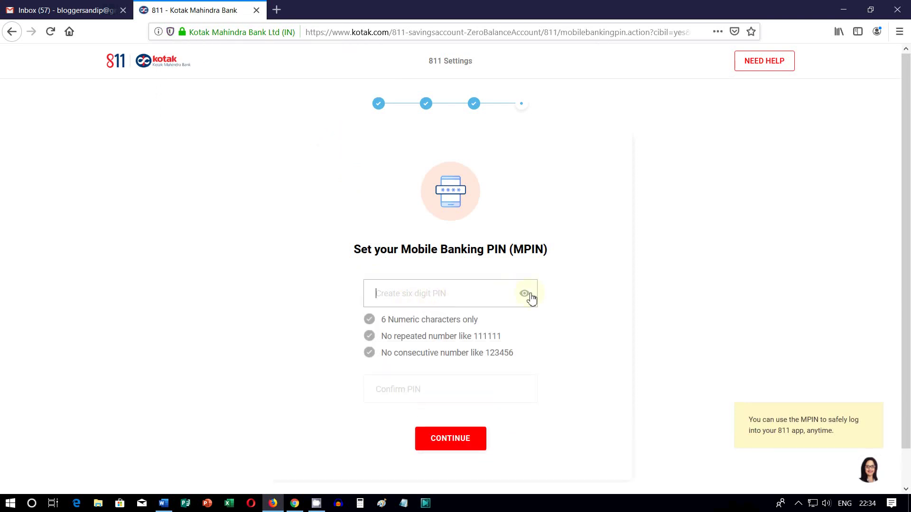
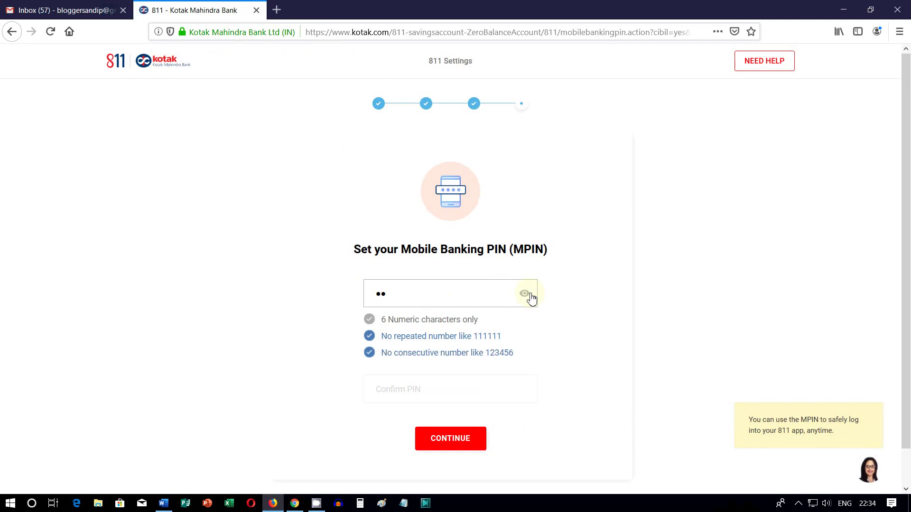
pyautogui.click(457, 393)
pyautogui.write('1')
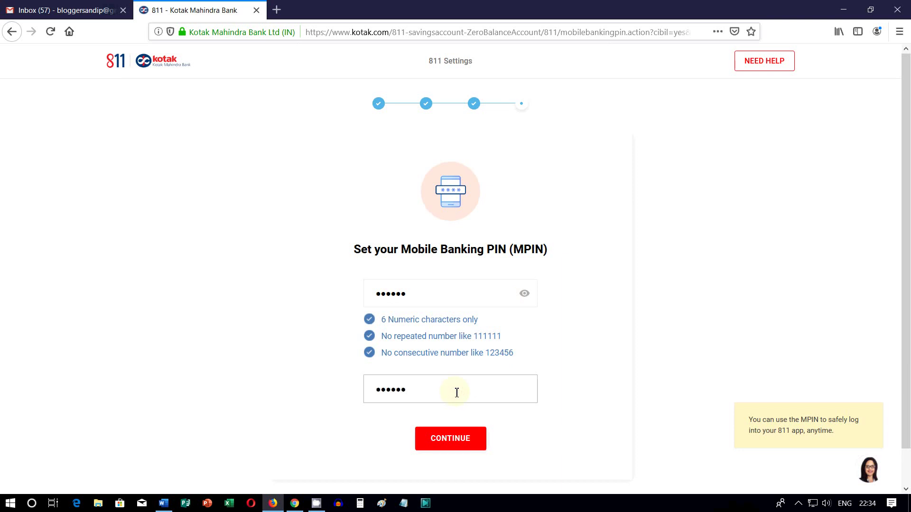
pyautogui.click(449, 441)
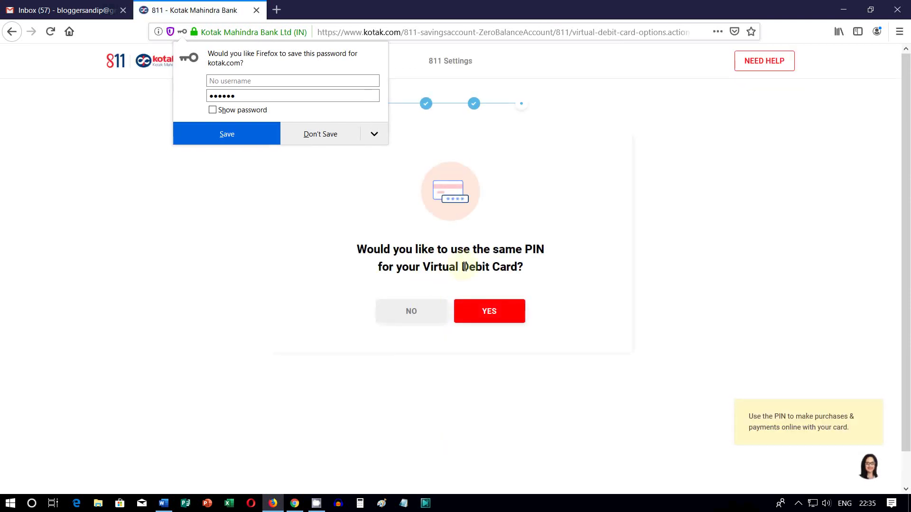
# - Use the same PIN for the virtual debit card
pyautogui.click(493, 313)
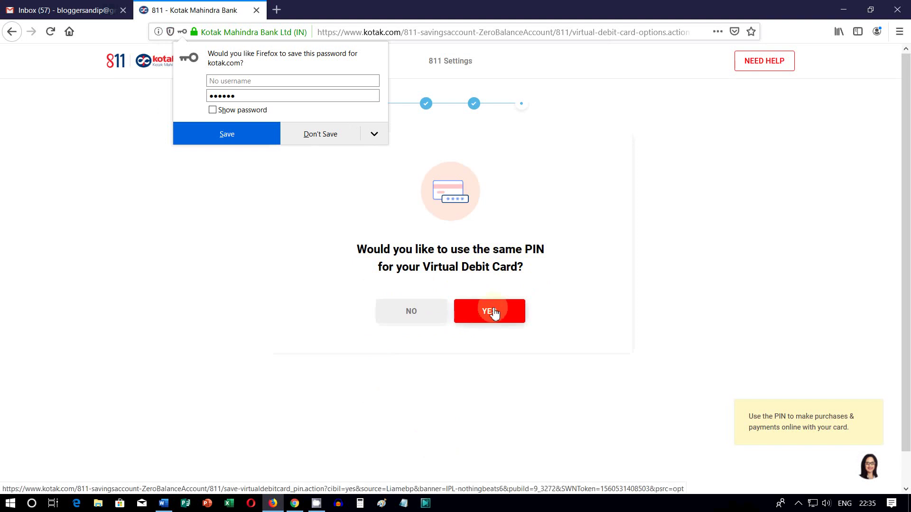
pyautogui.click(319, 135)
pyautogui.click(490, 314)
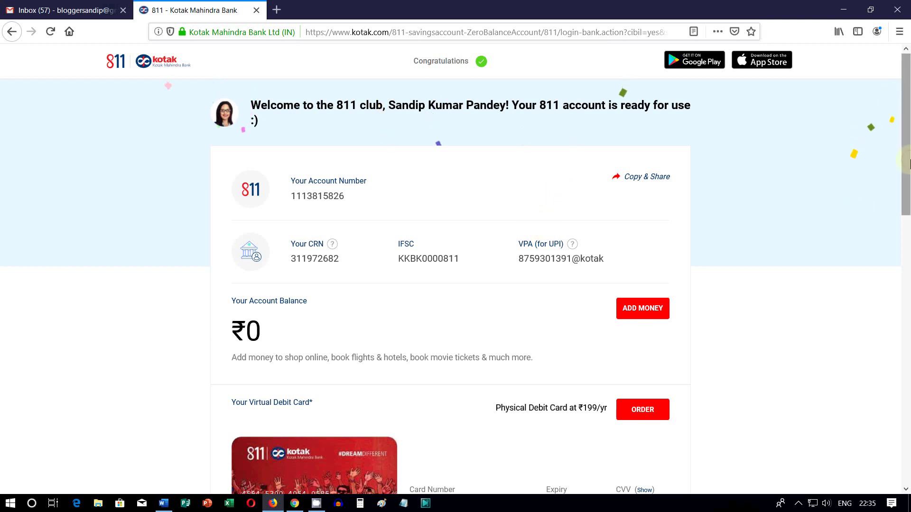
pyautogui.moveTo(907, 167); pyautogui.dragTo(908, 209)
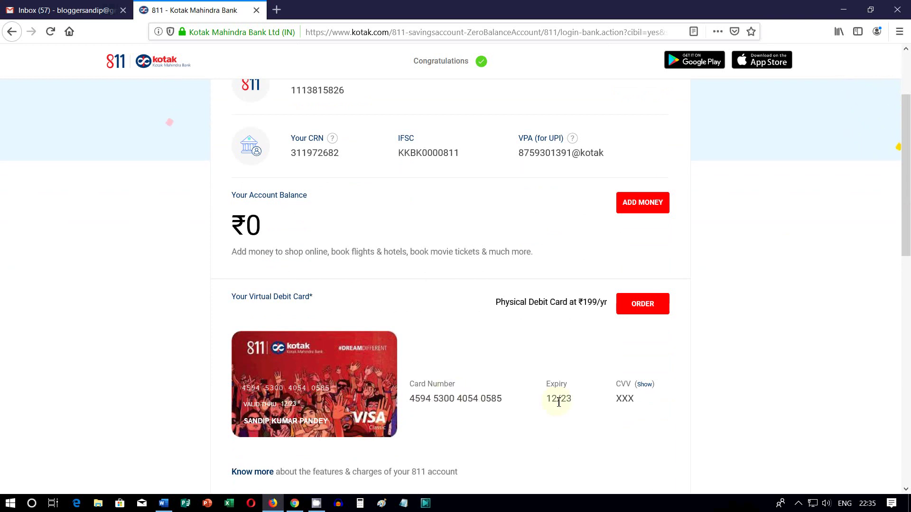
pyautogui.doubleClick(589, 302)
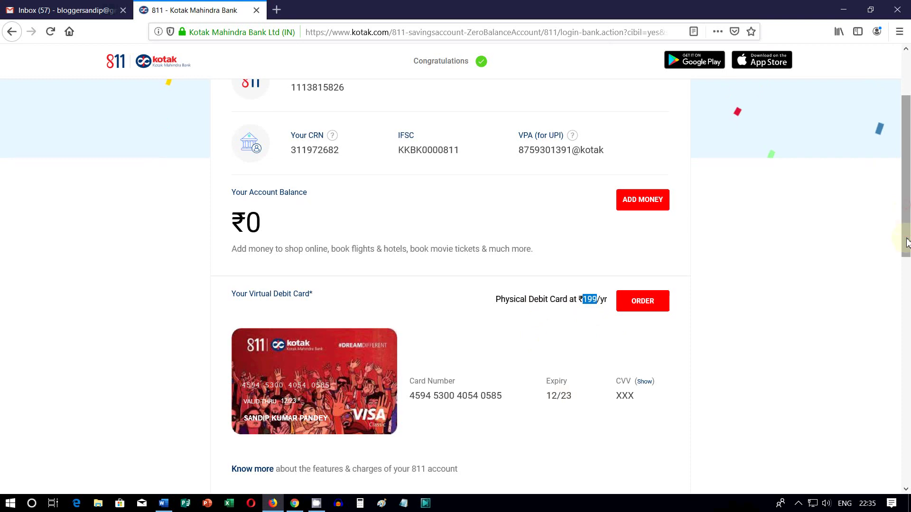
pyautogui.moveTo(907, 238); pyautogui.dragTo(897, 360)
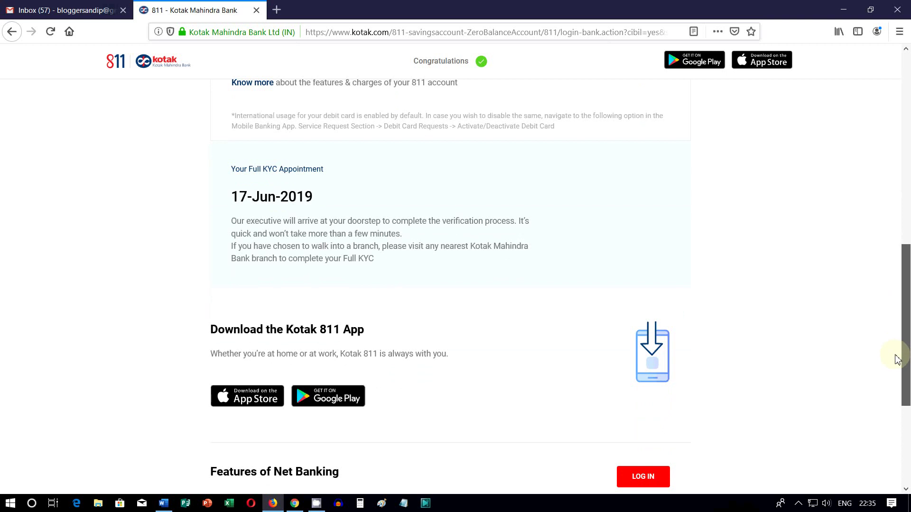
pyautogui.scroll(-1, 908, 345)
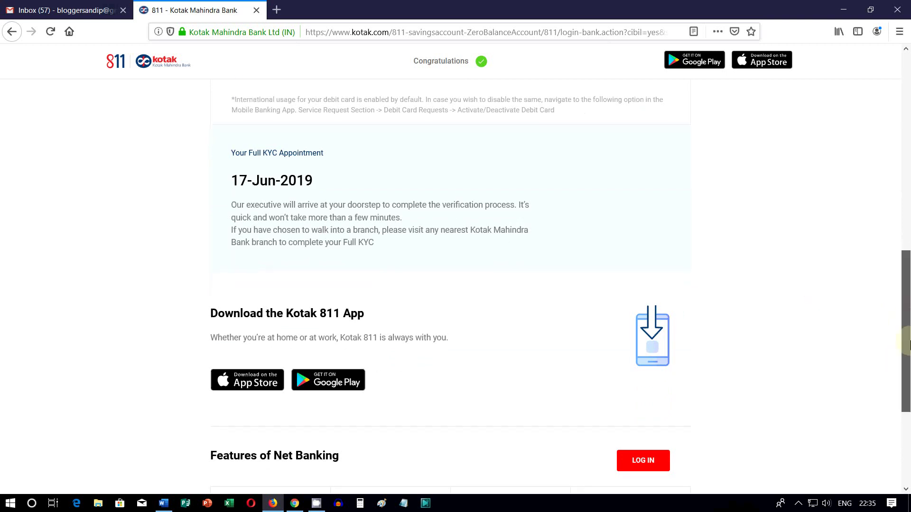
pyautogui.scroll(-2, 908, 345)
pyautogui.scroll(-3, 908, 379)
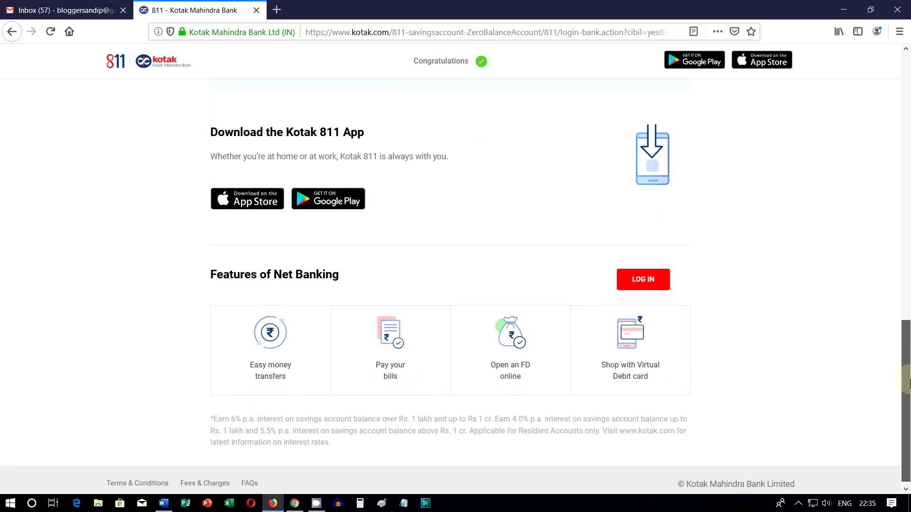